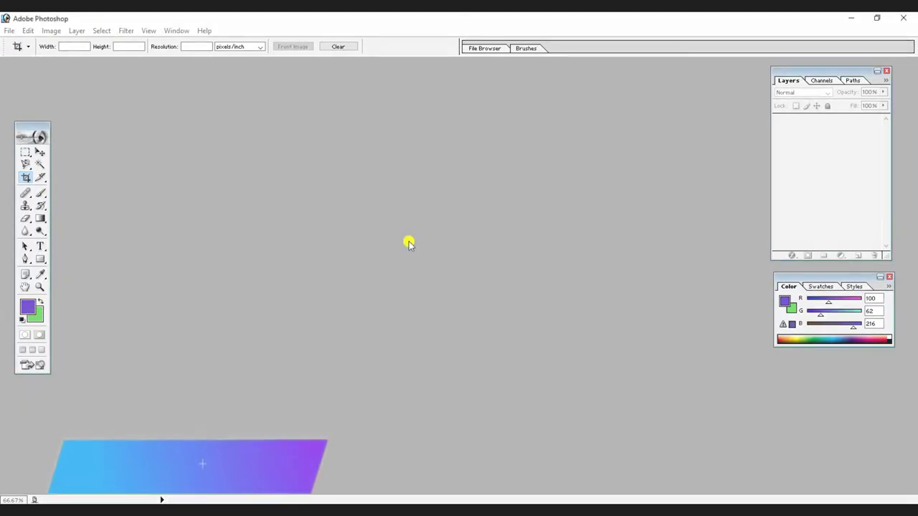
Open mqp099.jpeg from the Desktop, accept the missing-profile prompt, and reposition its window.
{"action": "double_click", "coordinate": [409, 243]}
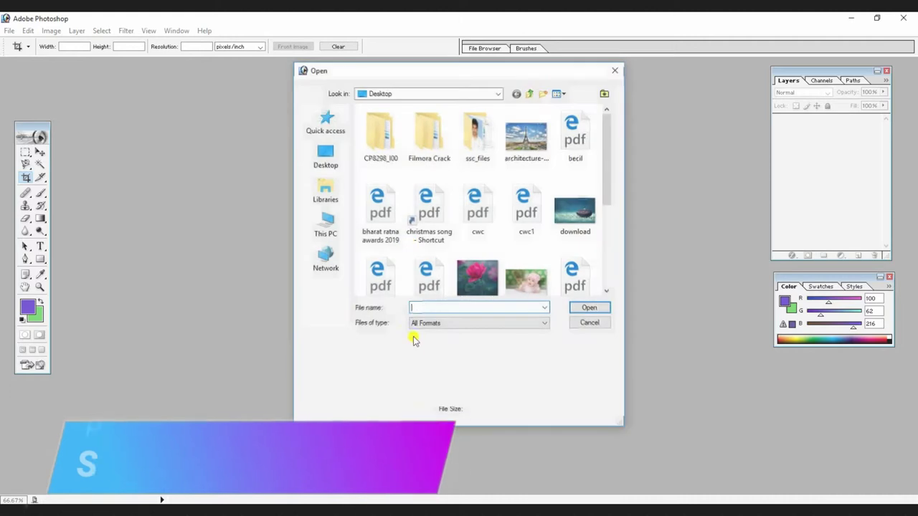
{"action": "left_click", "coordinate": [524, 280]}
{"action": "left_click", "coordinate": [588, 308]}
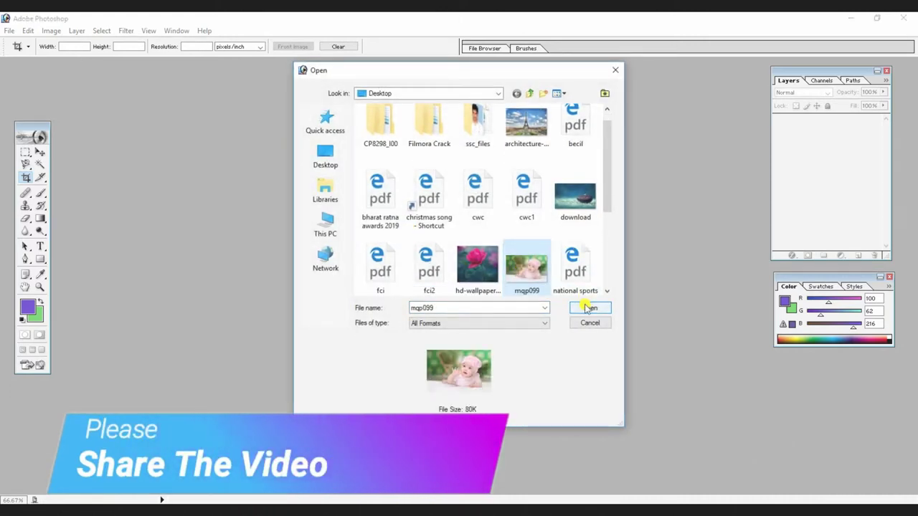
{"action": "left_click", "coordinate": [589, 308]}
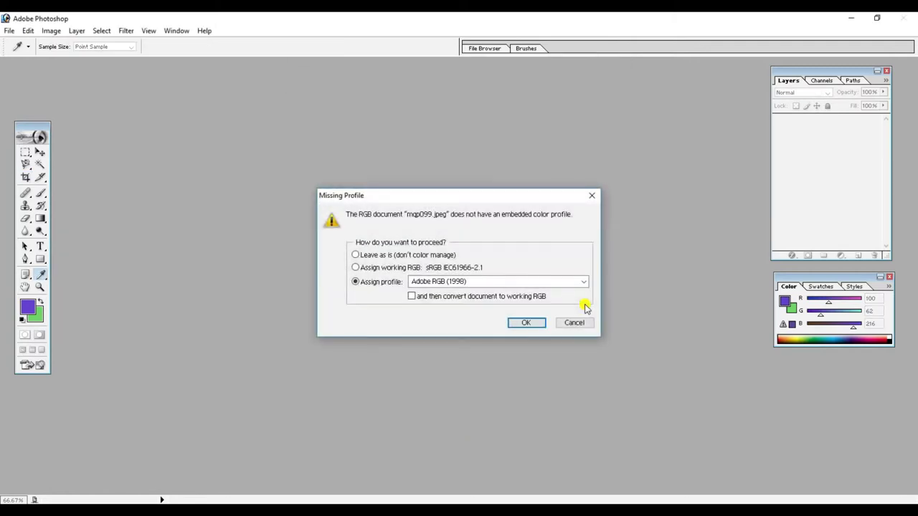
{"action": "left_click", "coordinate": [525, 321]}
{"action": "left_click_drag", "start_coordinate": [205, 70], "coordinate": [293, 126]}
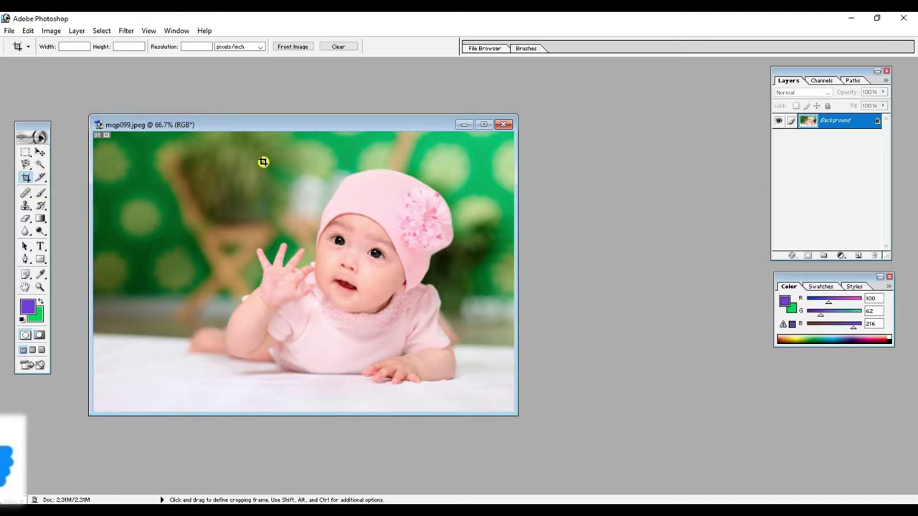
Crop the photo to a square around the baby, widening the left edge slightly.
{"action": "left_click_drag", "start_coordinate": [252, 160], "coordinate": [474, 387]}
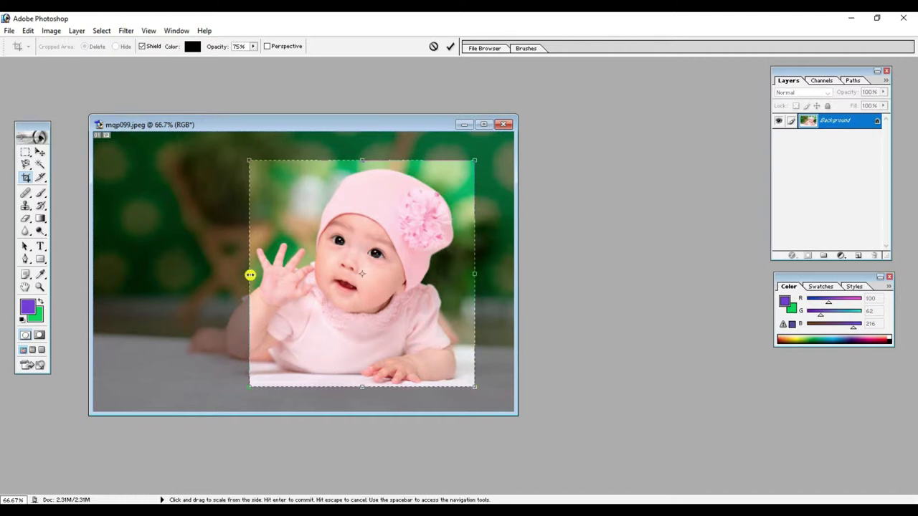
{"action": "left_click_drag", "start_coordinate": [249, 274], "coordinate": [223, 275]}
{"action": "left_click_drag", "start_coordinate": [330, 278], "coordinate": [323, 276]}
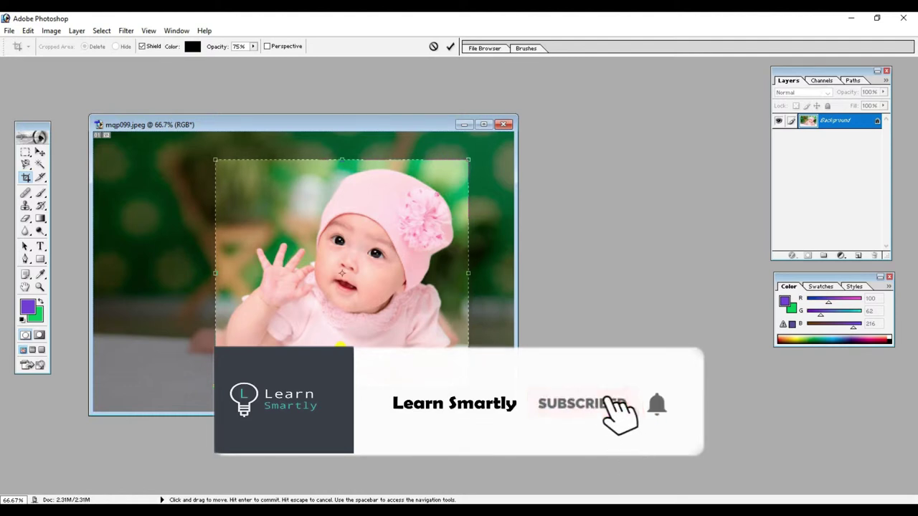
{"action": "key", "text": "Return"}
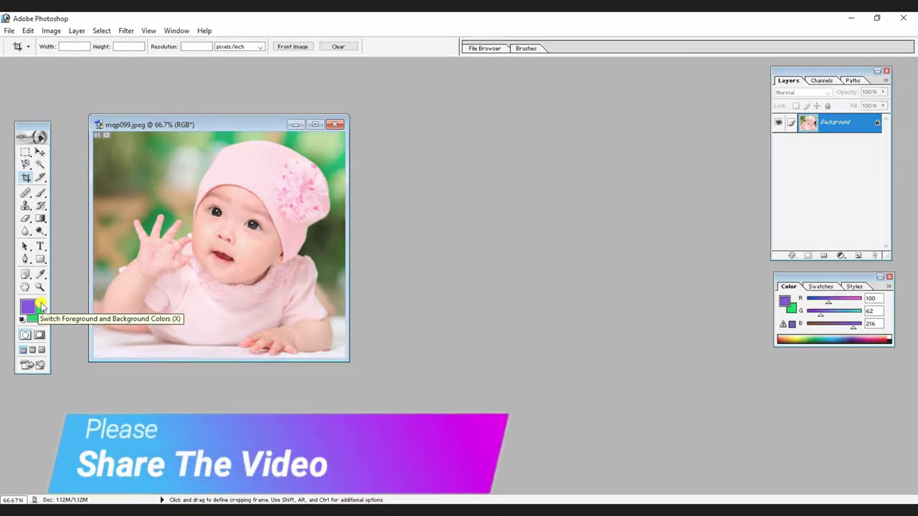
Swap the colours, then set the foreground to dark red A23535 (162, 53, 53).
{"action": "left_click", "coordinate": [42, 305]}
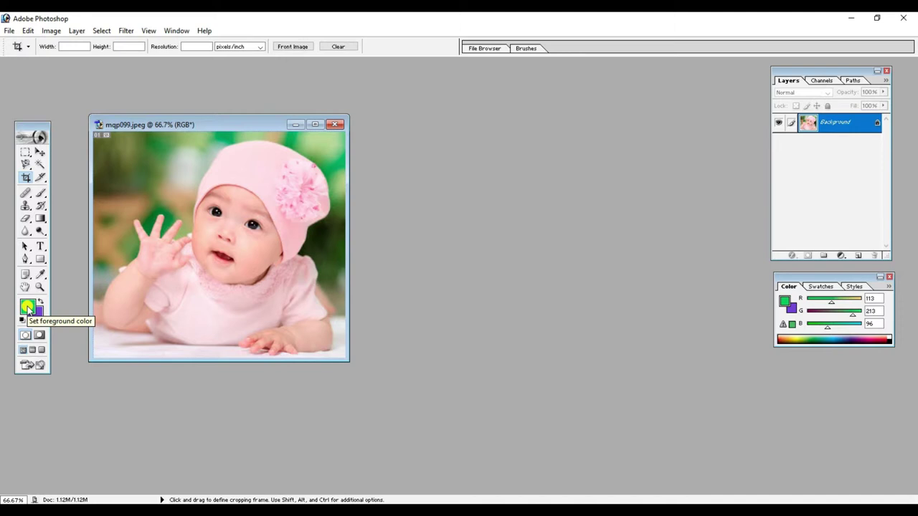
{"action": "left_click", "coordinate": [27, 307]}
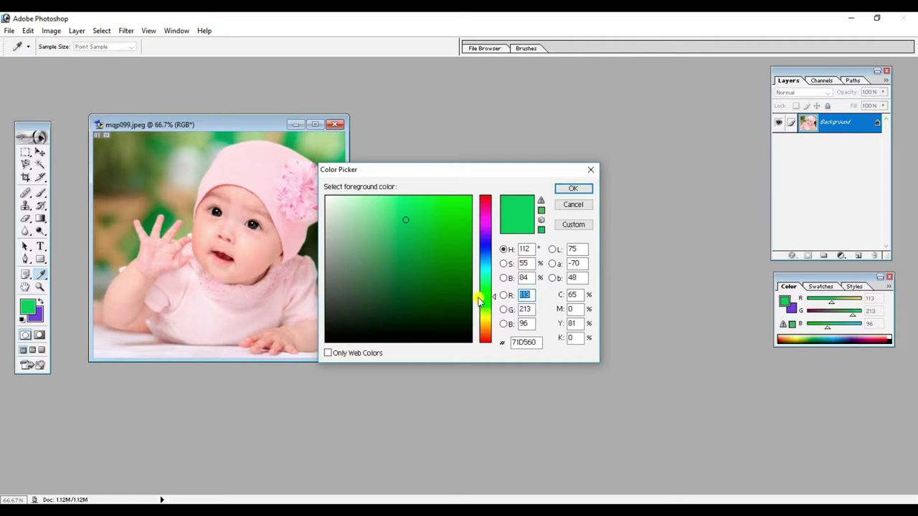
{"action": "type", "text": "107"}
{"action": "left_click_drag", "start_coordinate": [477, 300], "coordinate": [476, 199]}
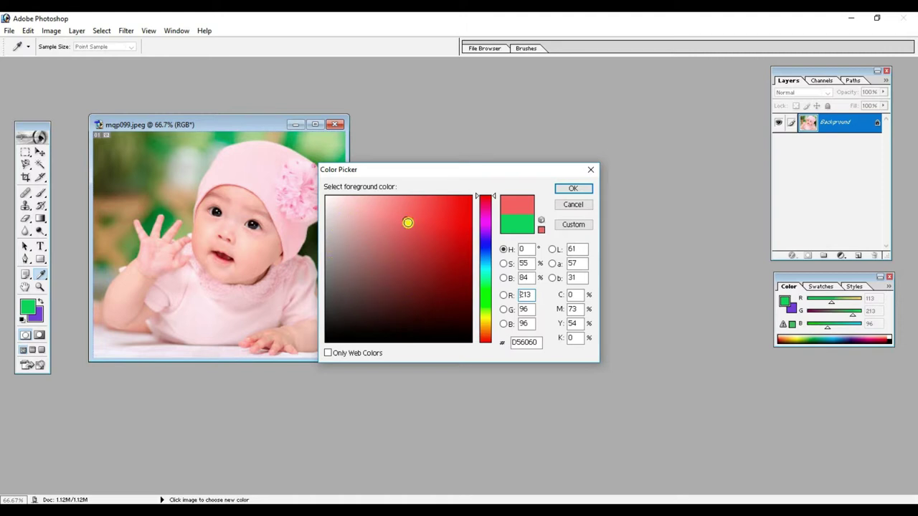
{"action": "left_click", "coordinate": [424, 249]}
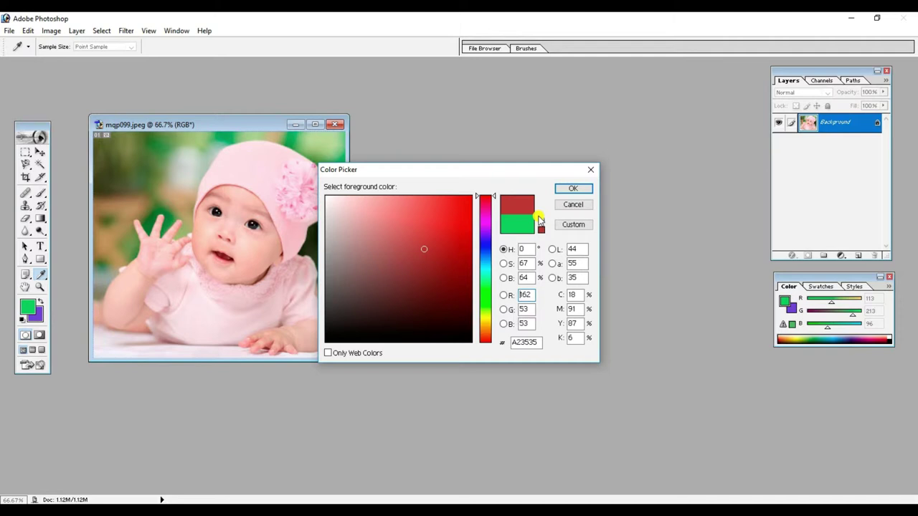
{"action": "left_click", "coordinate": [567, 189]}
{"action": "key", "text": "c"}
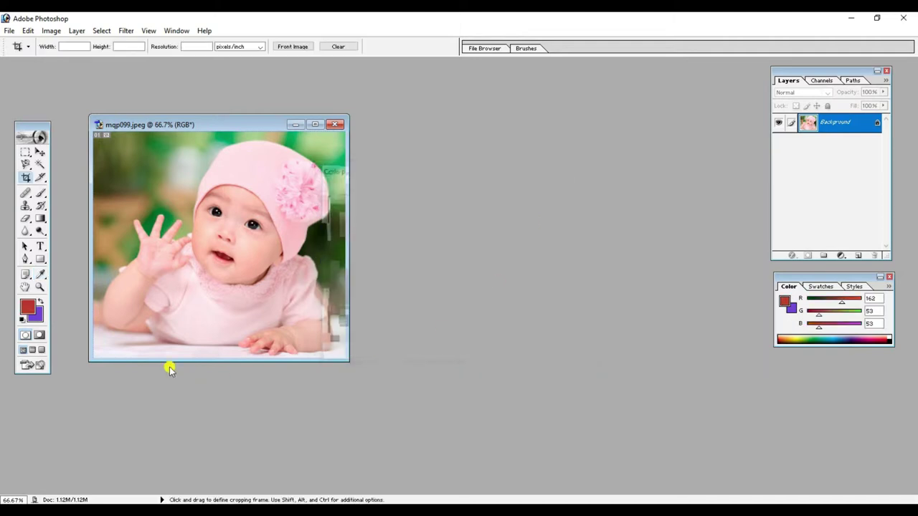
Set the background colour to light green 7AE77A.
{"action": "left_click", "coordinate": [36, 316]}
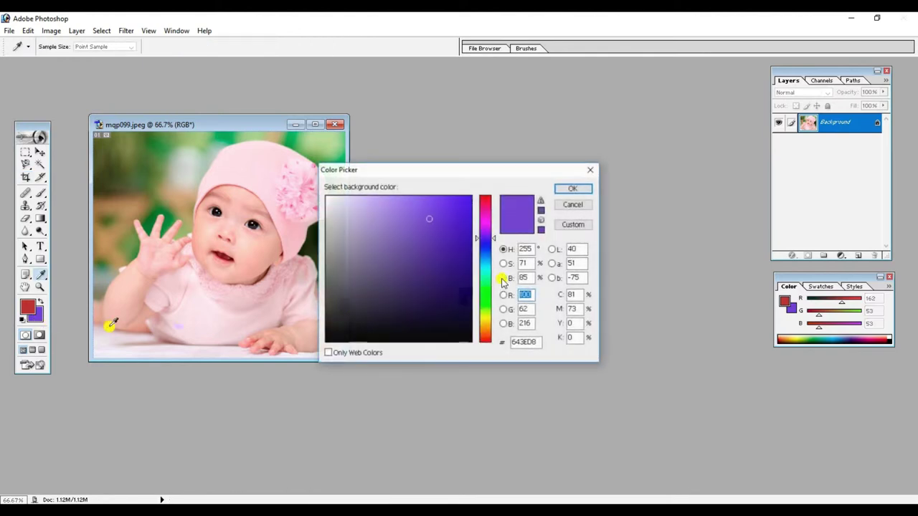
{"action": "left_click_drag", "start_coordinate": [473, 237], "coordinate": [477, 294]}
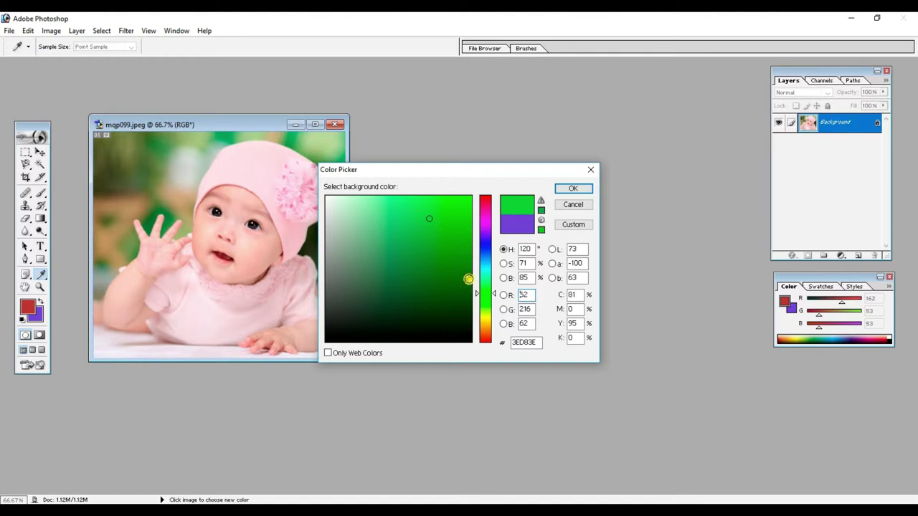
{"action": "left_click", "coordinate": [393, 210]}
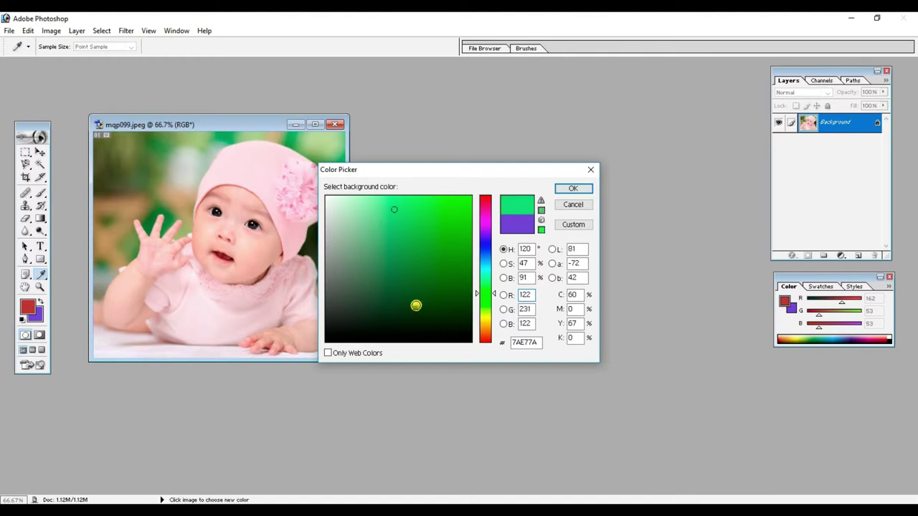
{"action": "left_click", "coordinate": [573, 189]}
{"action": "key", "text": "c"}
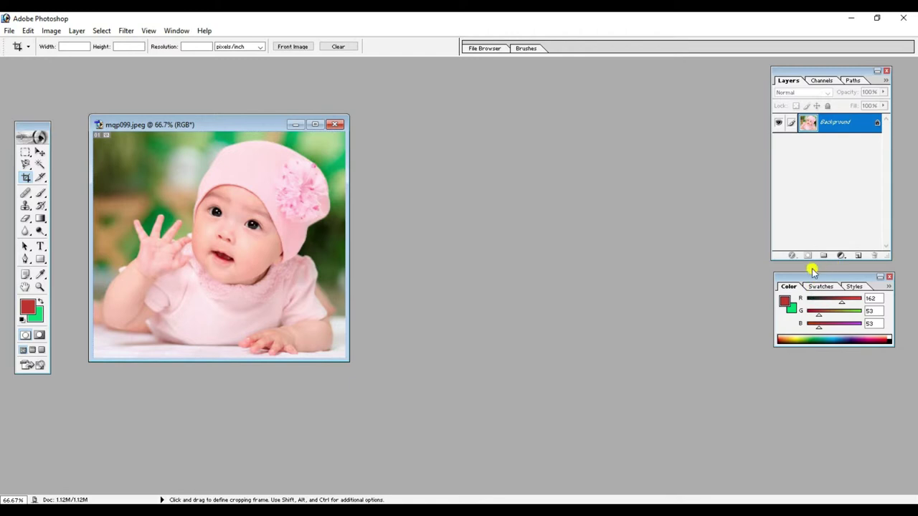
Close the Color panel and bring it back via the Window menu.
{"action": "left_click", "coordinate": [889, 276]}
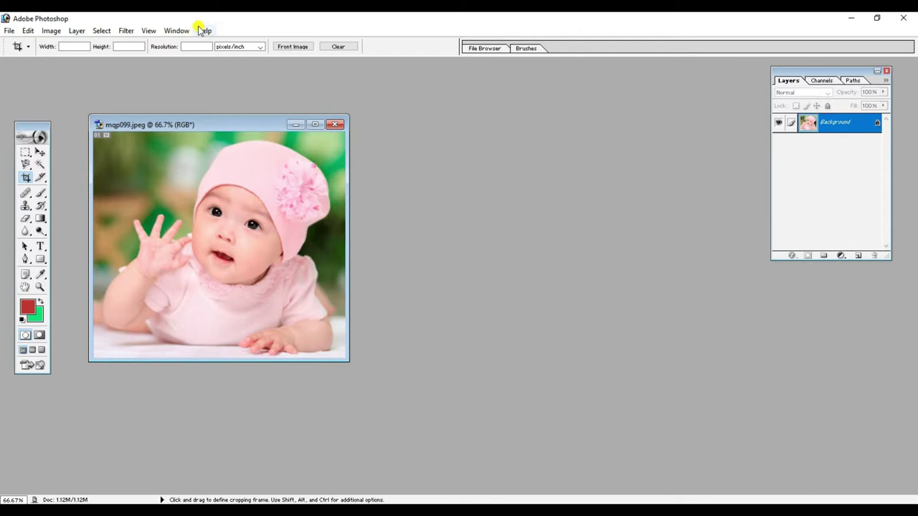
{"action": "left_click", "coordinate": [173, 32]}
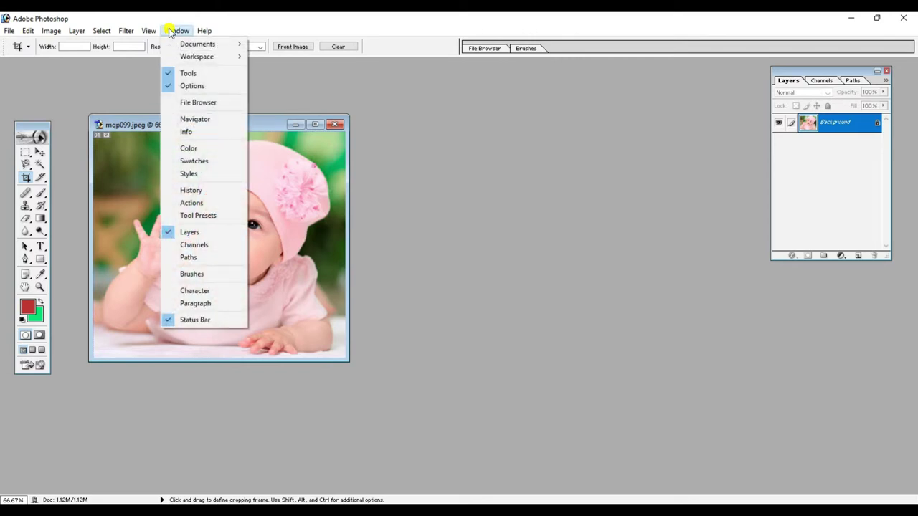
{"action": "left_click", "coordinate": [174, 148]}
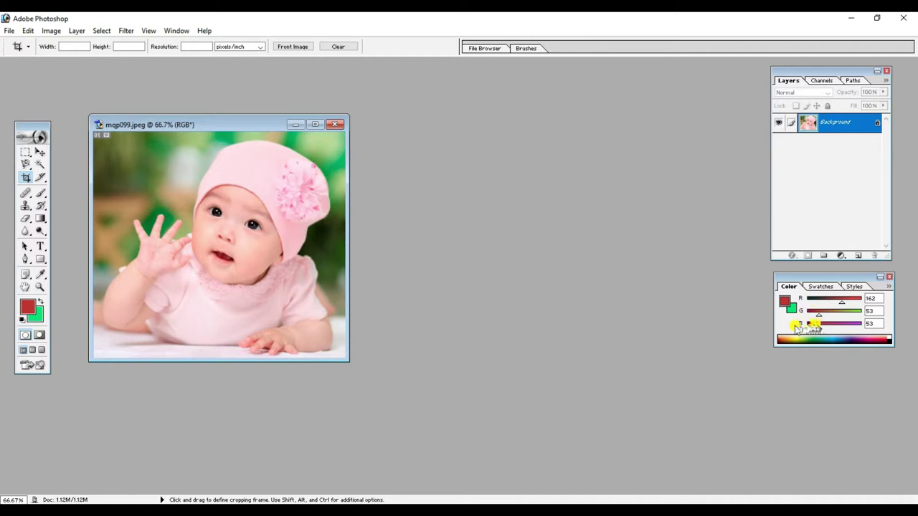
Raise the foreground R value to 171, then show the Swatches and Styles panels.
{"action": "left_click", "coordinate": [872, 322]}
{"action": "double_click", "coordinate": [870, 313]}
{"action": "mouse_move", "coordinate": [845, 304]}
{"action": "left_mouse_down"}
{"action": "mouse_move", "coordinate": [833, 301]}
{"action": "mouse_move", "coordinate": [844, 302]}
{"action": "left_mouse_up"}
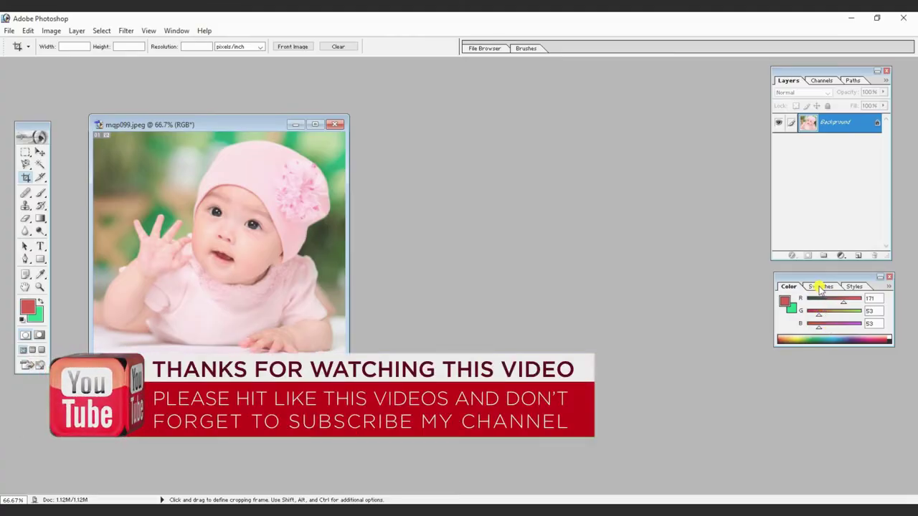
{"action": "left_click", "coordinate": [821, 288]}
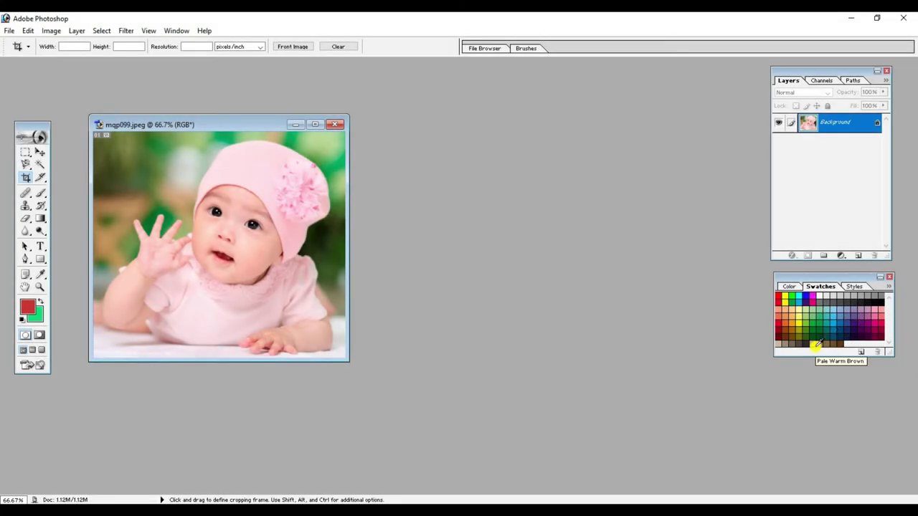
{"action": "left_click", "coordinate": [853, 286]}
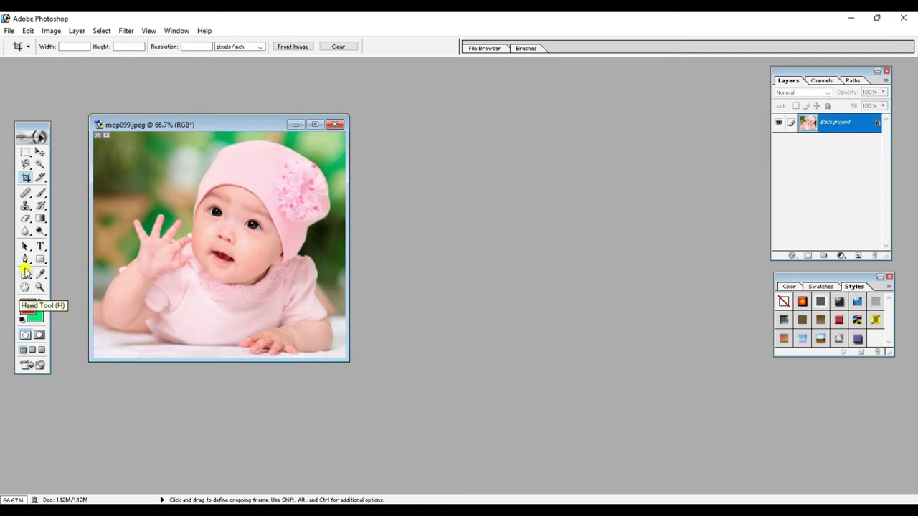
Fill a rectangular marquee over the upper-left photo with background green, undoing an initial red fill.
{"action": "left_click", "coordinate": [23, 152]}
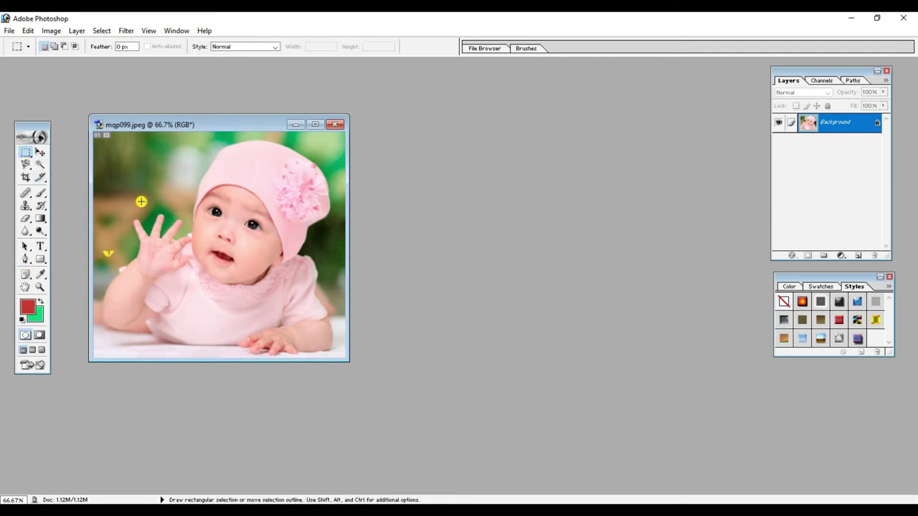
{"action": "left_click_drag", "start_coordinate": [128, 143], "coordinate": [162, 144]}
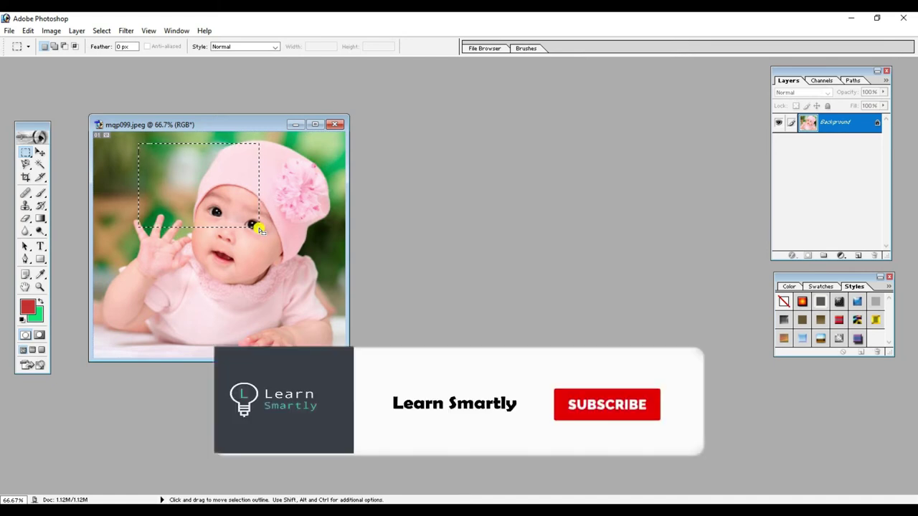
{"action": "key", "text": "alt"}
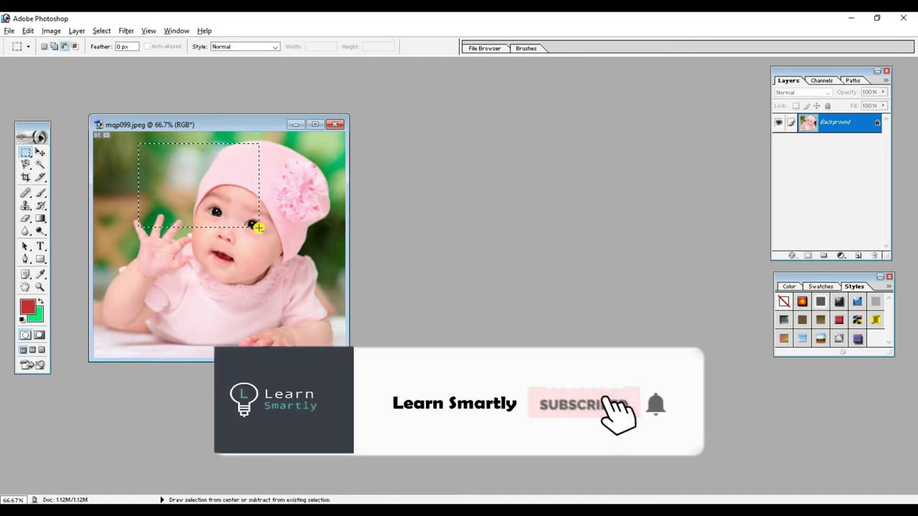
{"action": "key", "text": "alt+BackSpace"}
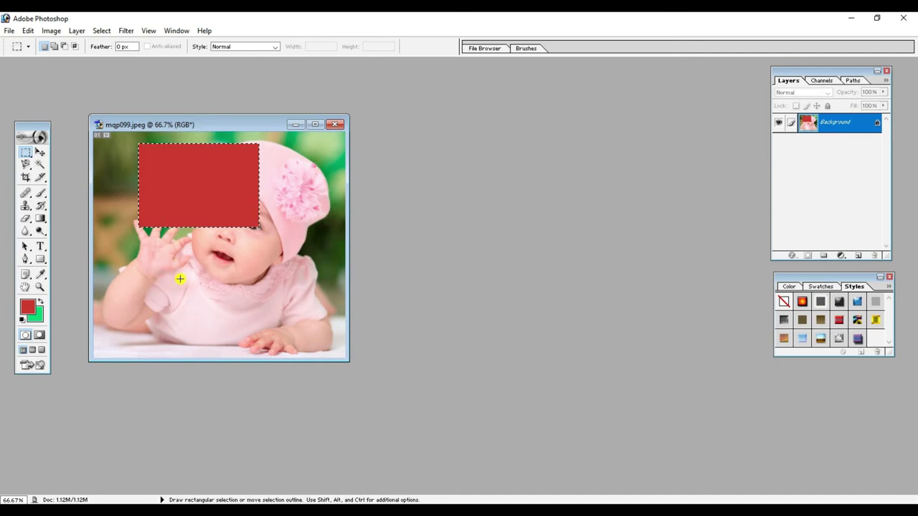
{"action": "key", "text": "ctrl+z"}
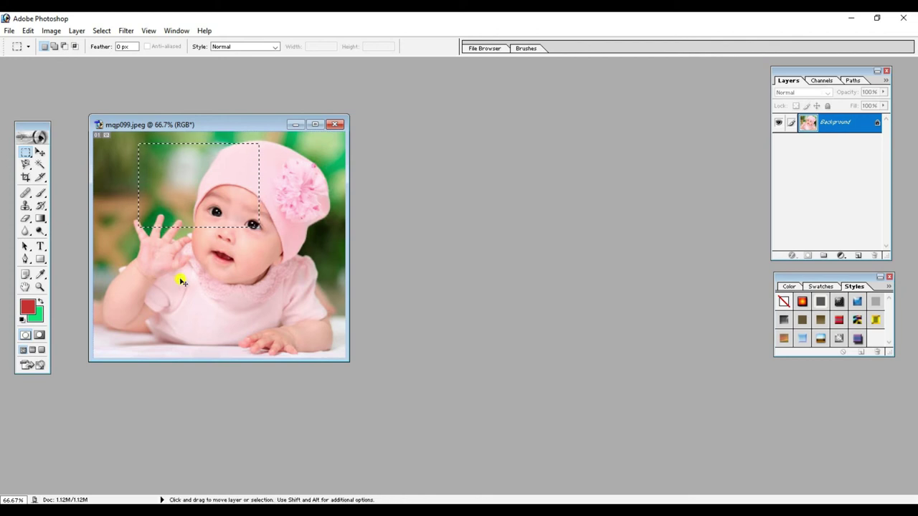
{"action": "key", "text": "ctrl+BackSpace"}
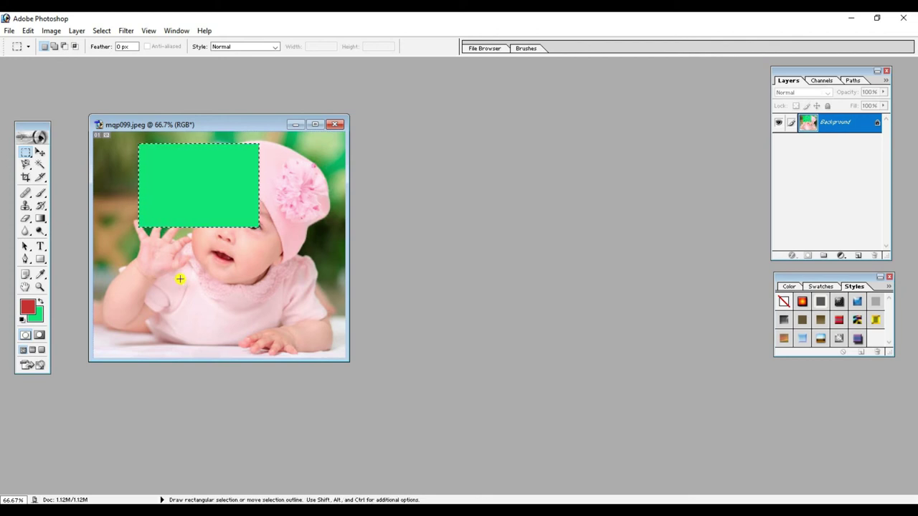